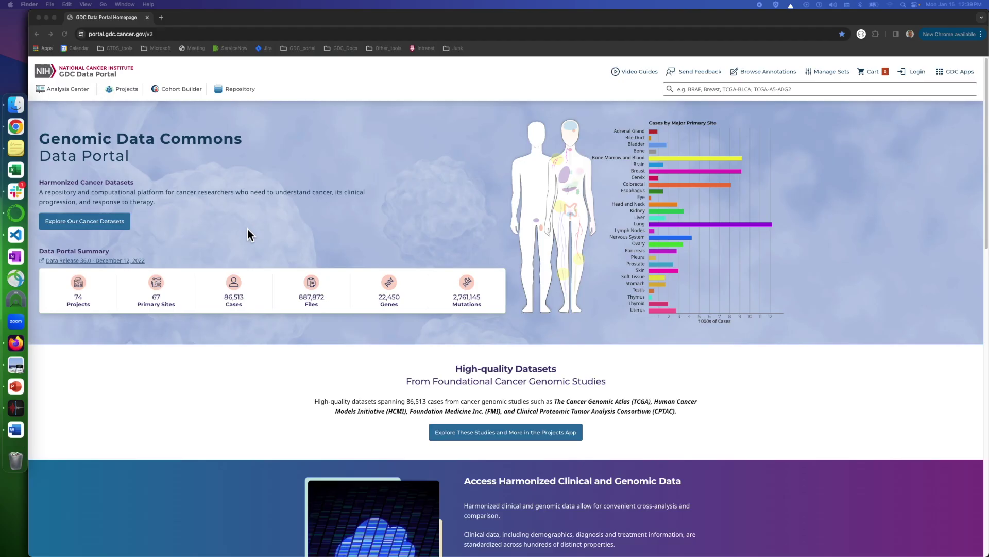
Launch Mutation Frequency from the Analysis Center for the Lung 50plus RNA cohort and glance at Mutations
left_click(69, 92)
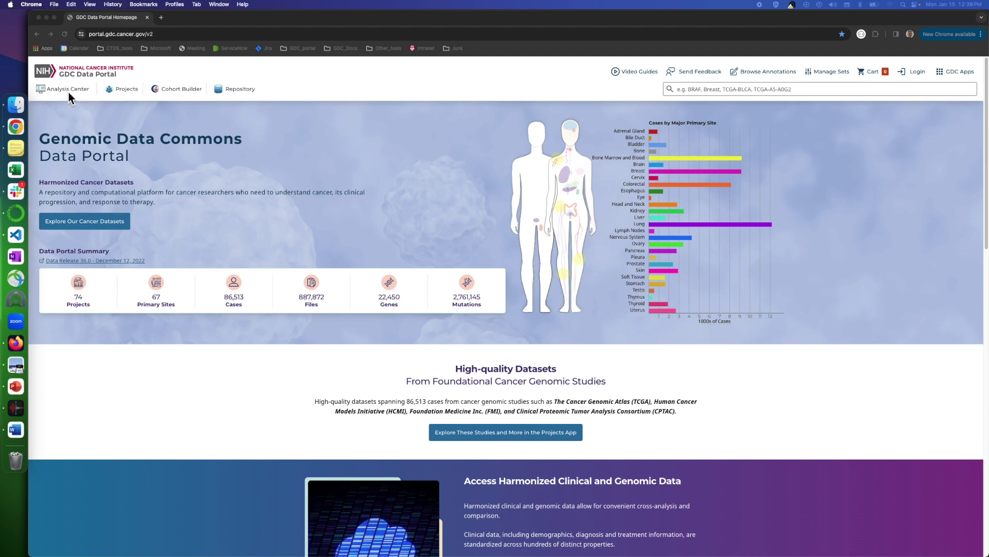
left_click(69, 91)
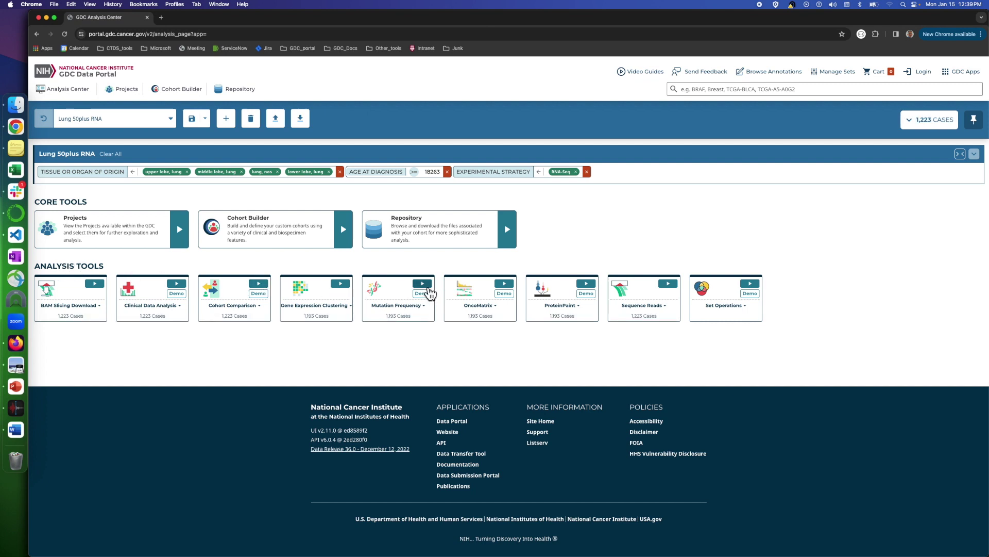
left_click(424, 284)
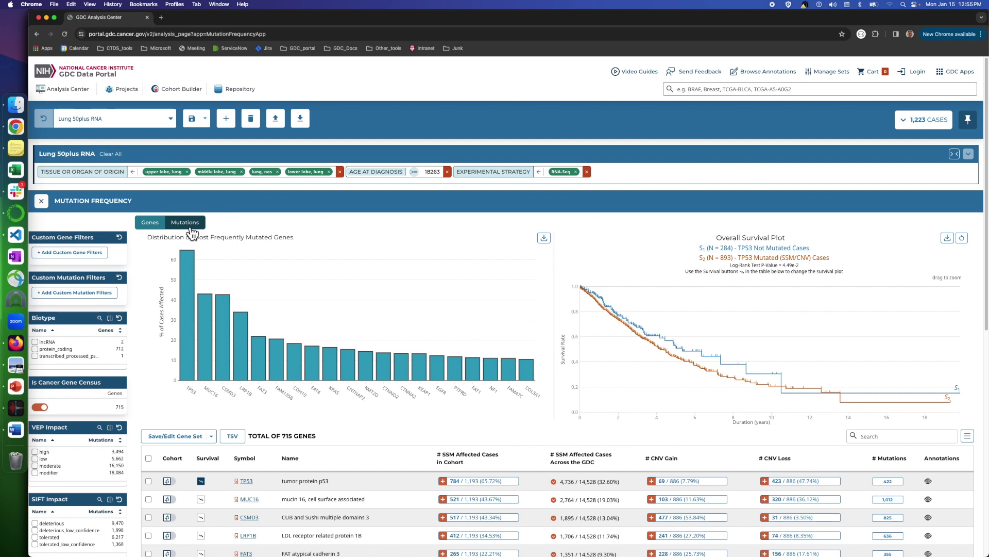
left_click(191, 231)
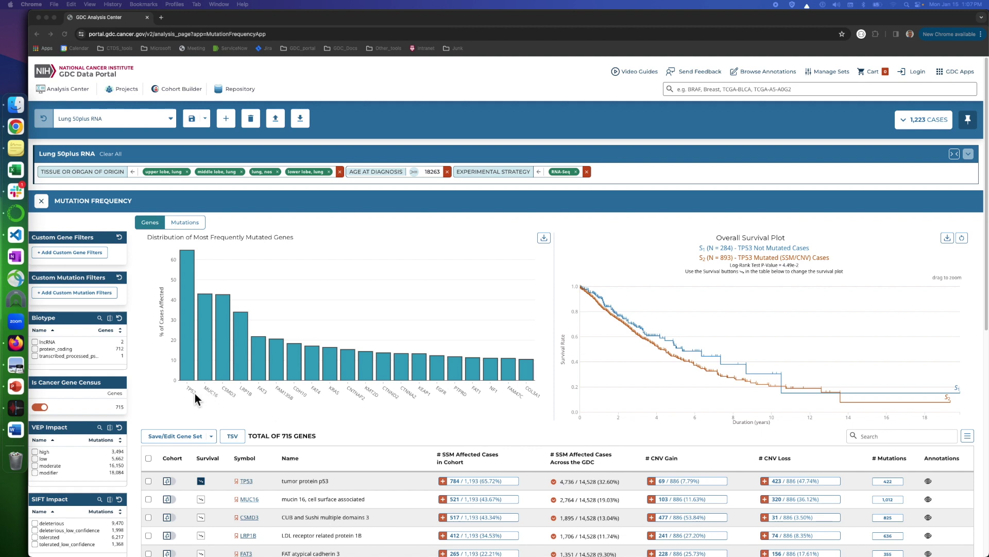
left_click(154, 350)
mouse_move(190, 325)
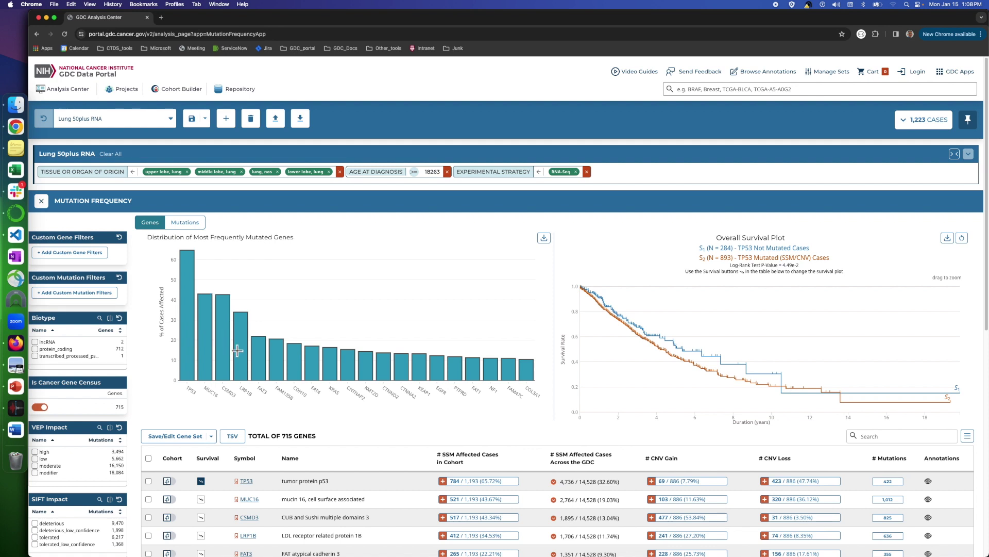
mouse_move(247, 354)
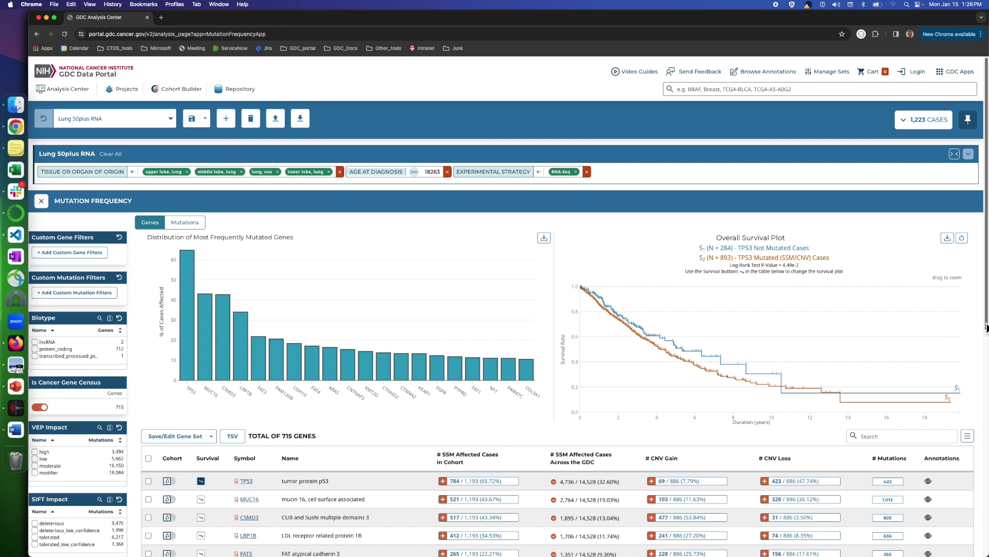
left_click_drag(987, 327, 986, 391)
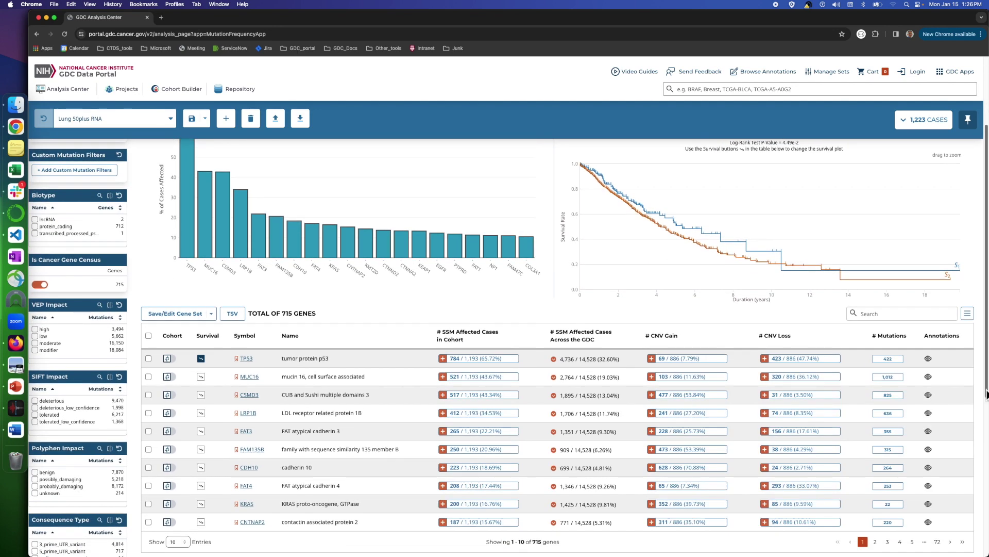
Plot survival split by KRAS mutation status from the genes table
left_click(203, 505)
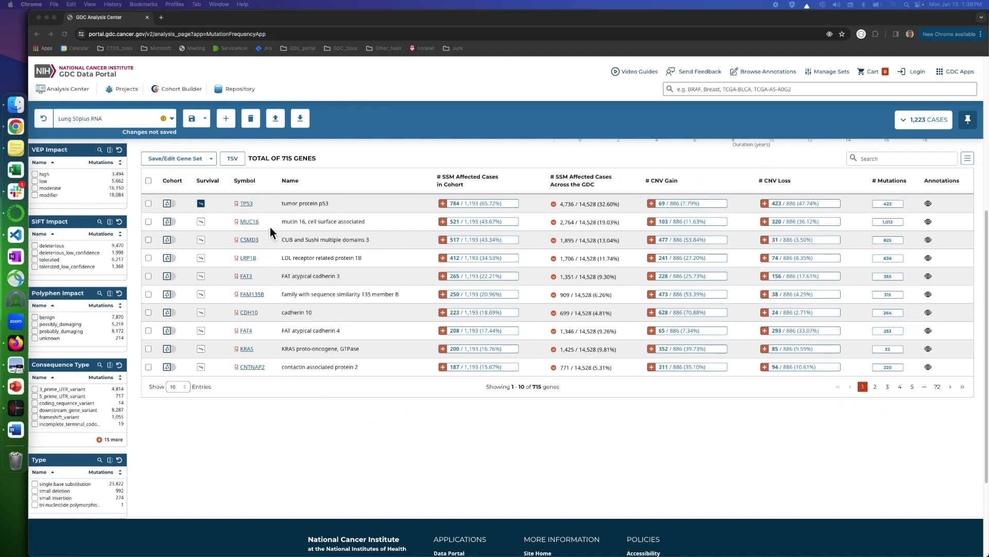
left_click(252, 207)
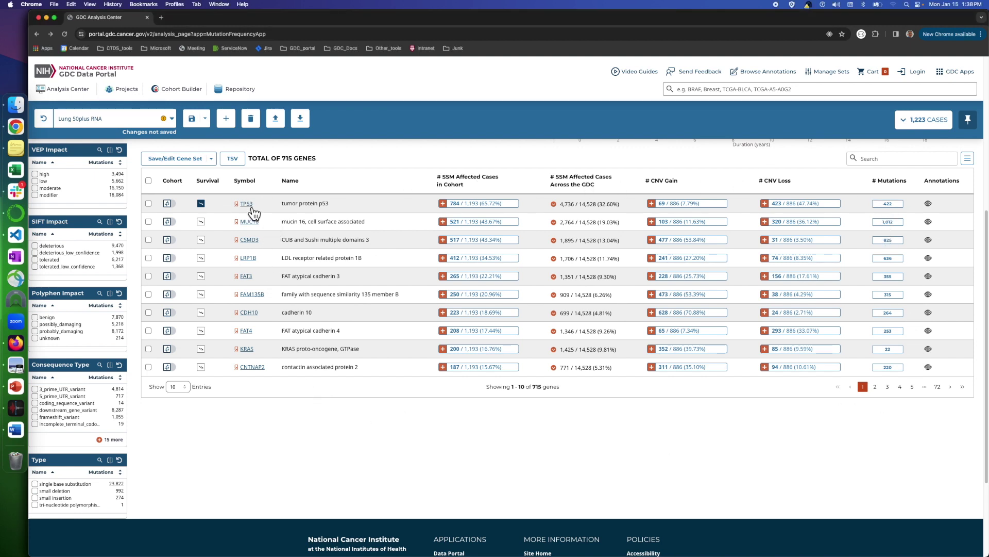
left_click(253, 208)
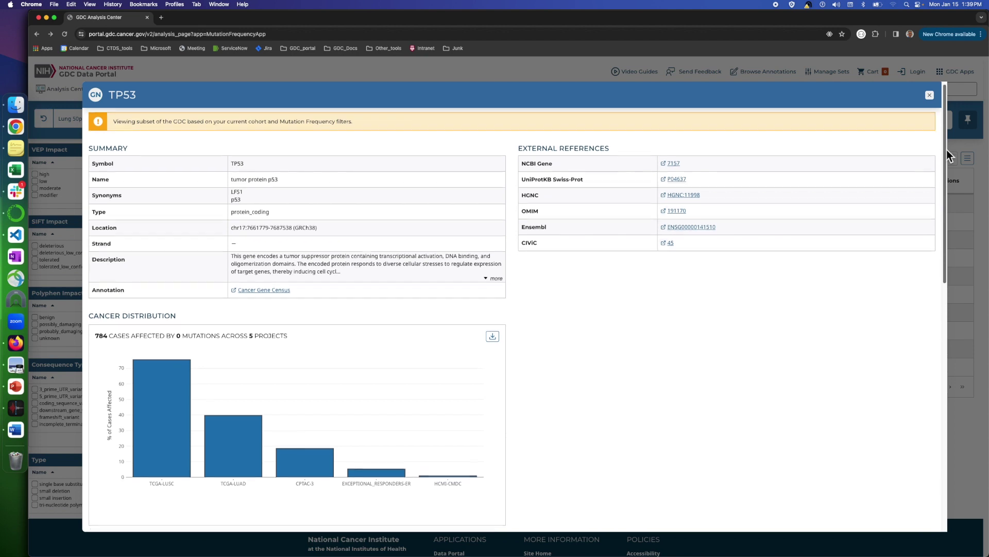
left_click_drag(947, 149, 927, 258)
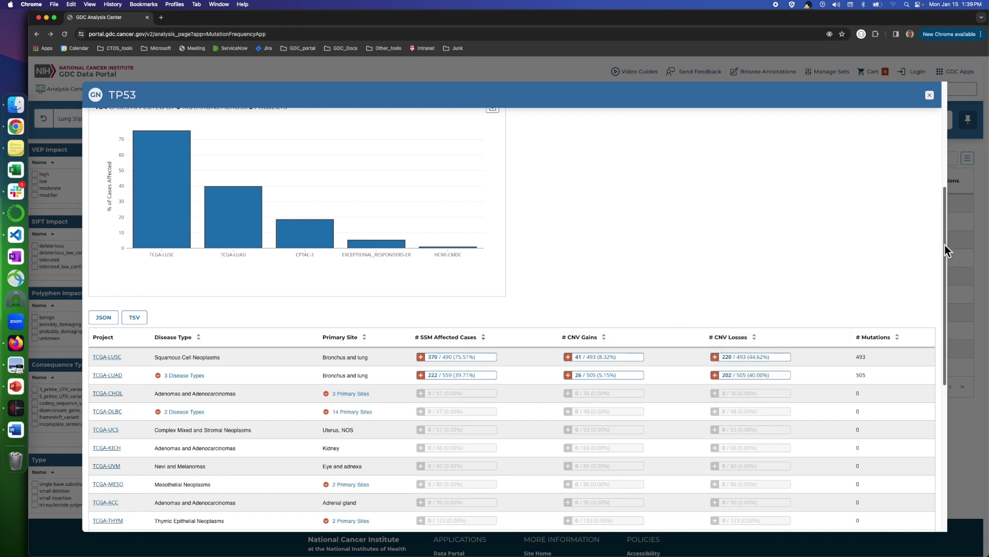
left_click_drag(946, 245, 955, 380)
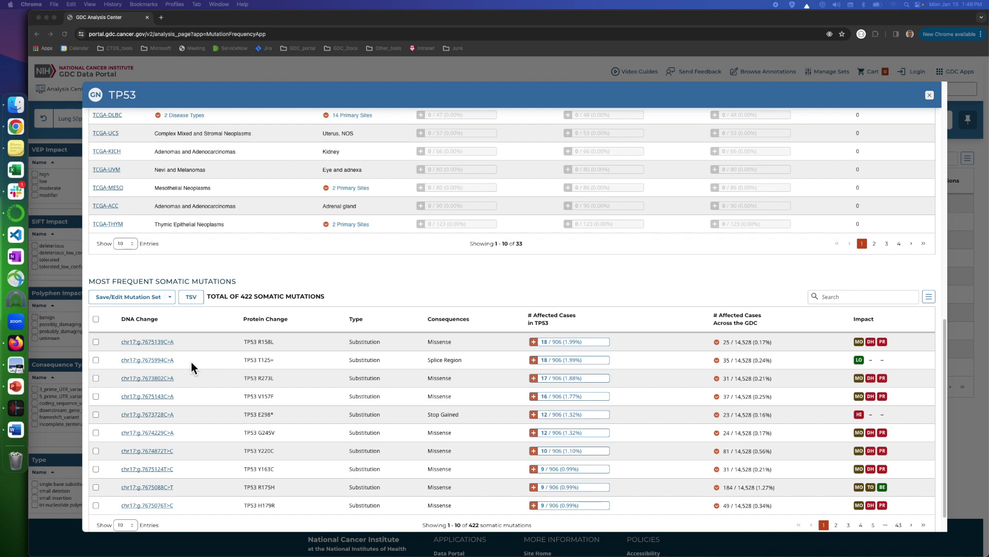
left_click(167, 405)
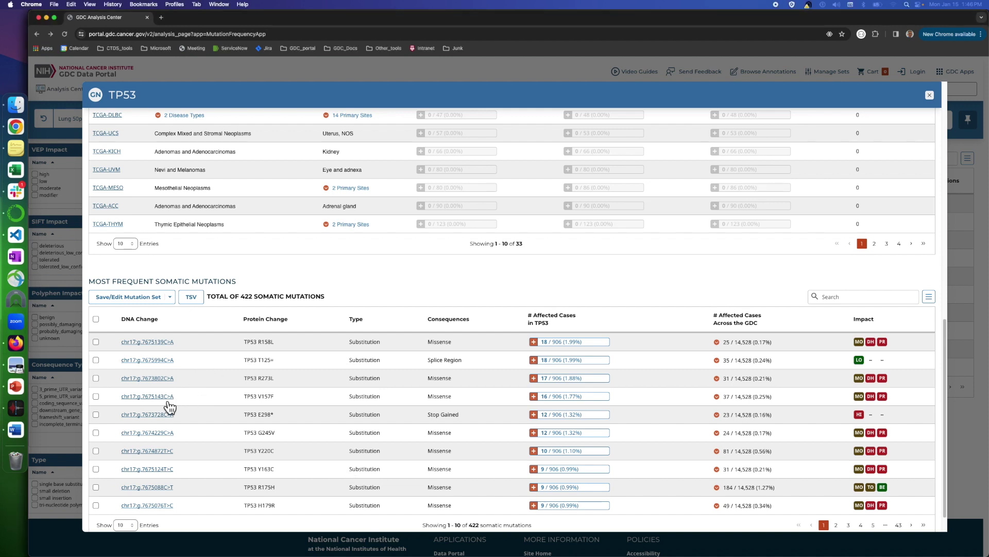
left_click(170, 407)
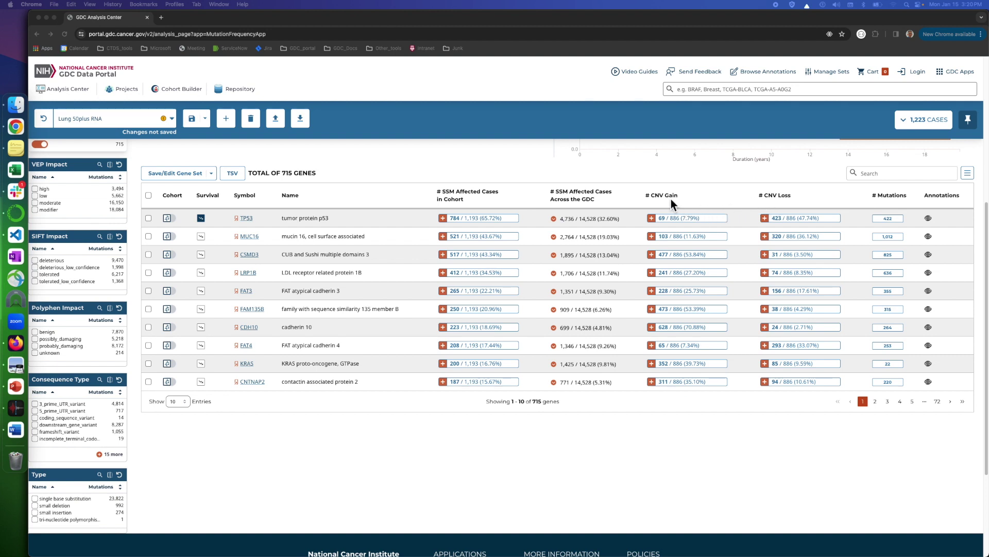
Start saving the TP53-mutated cases as a new cohort from the TP53 row
left_click(655, 221)
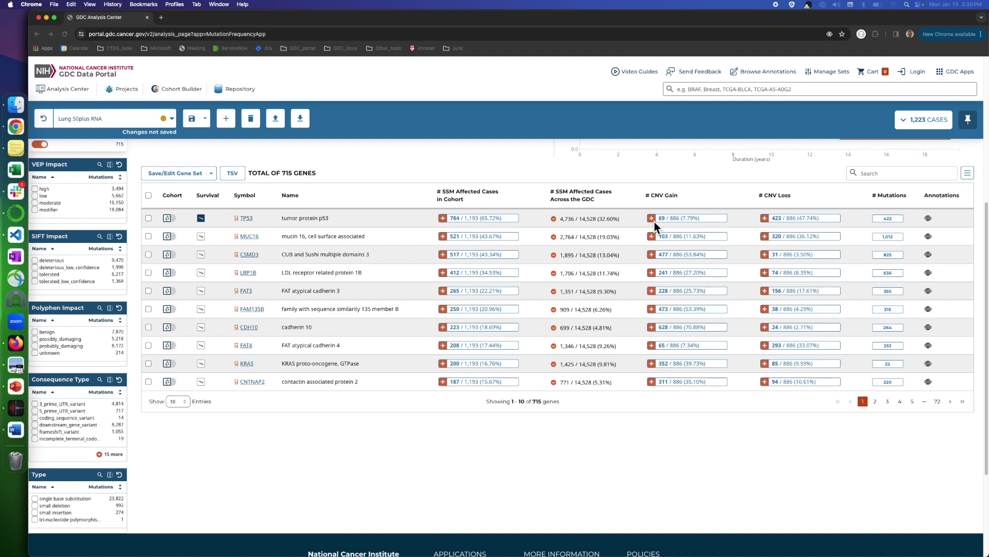
left_click(443, 218)
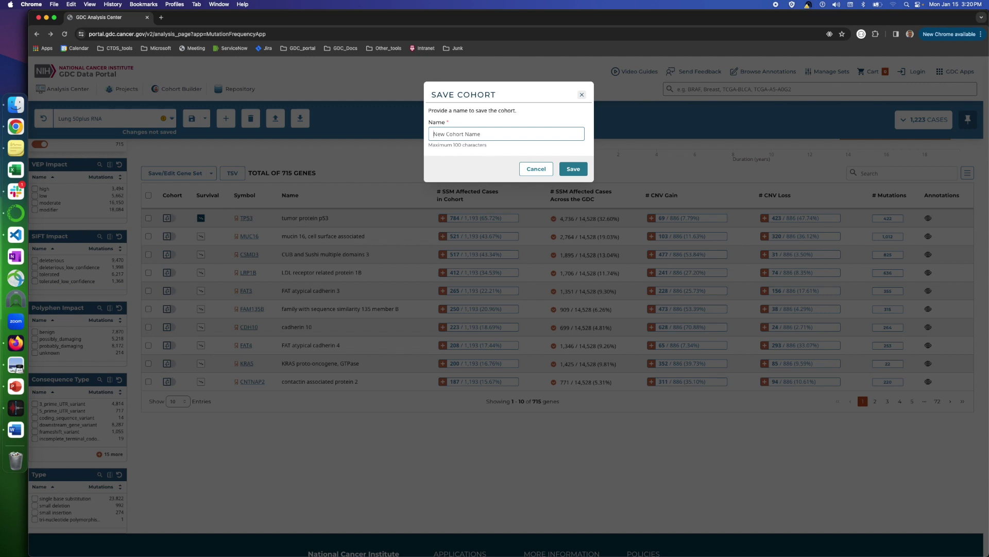
Save the new cohort as 'Lung TP53' and check it in the saved cohorts list
type("Lung TP53")
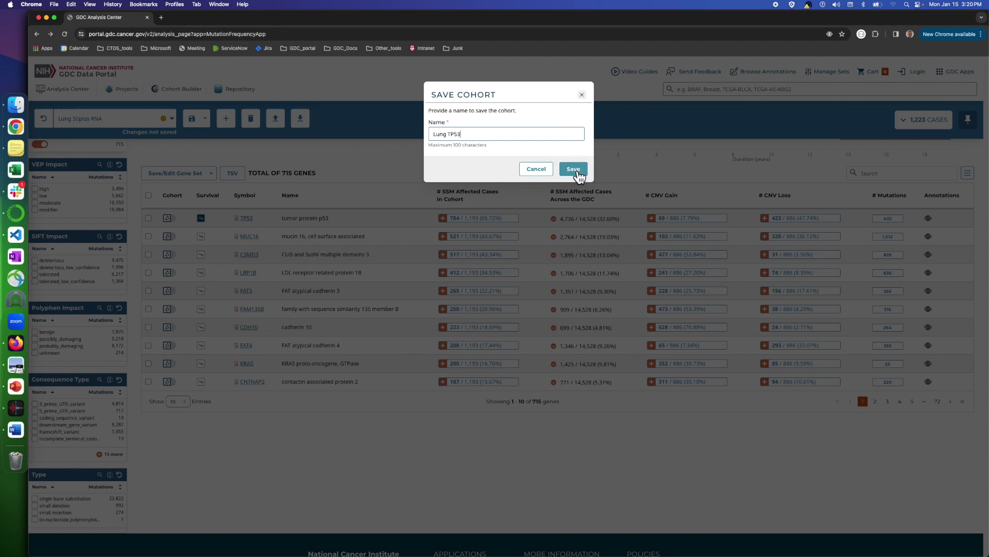
left_click(576, 172)
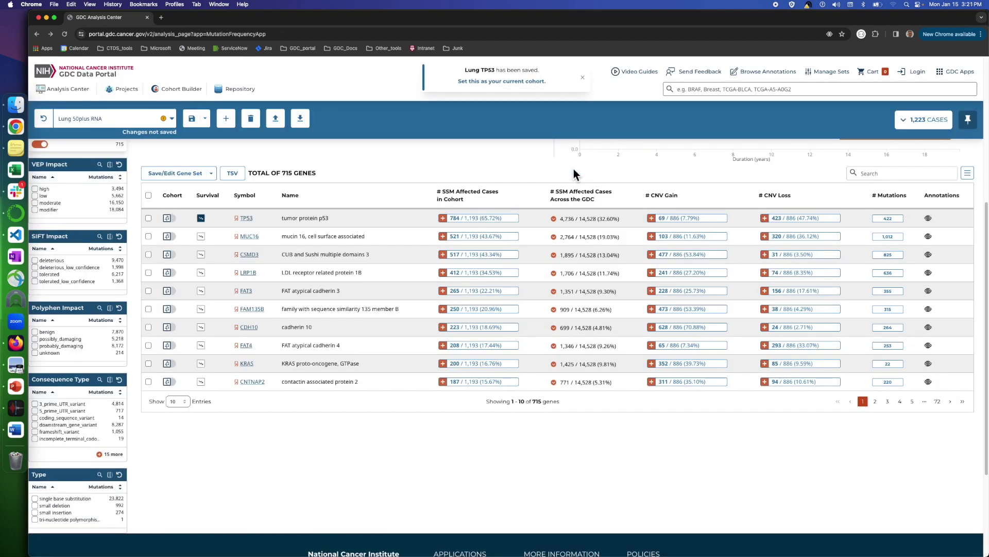
left_click(173, 123)
left_click(146, 144)
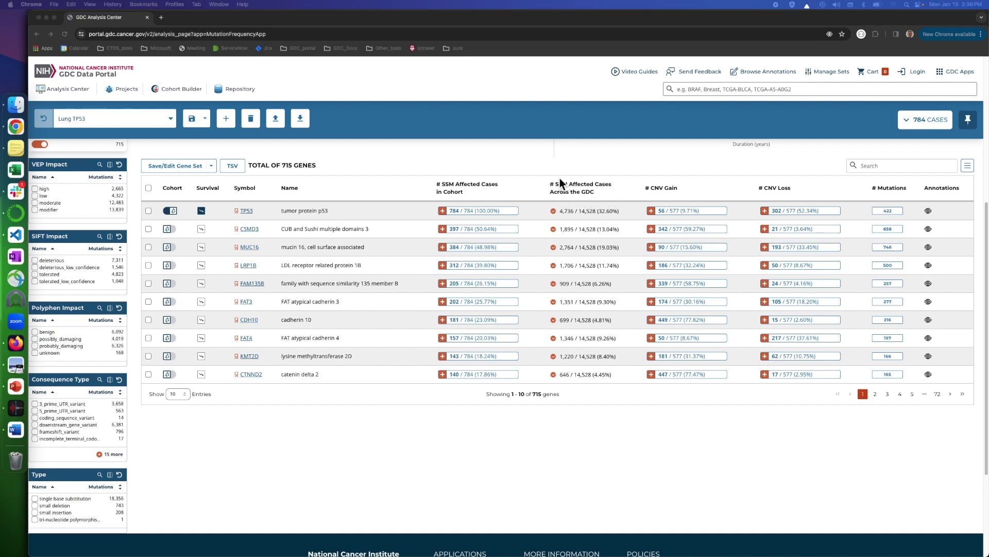
left_click(557, 219)
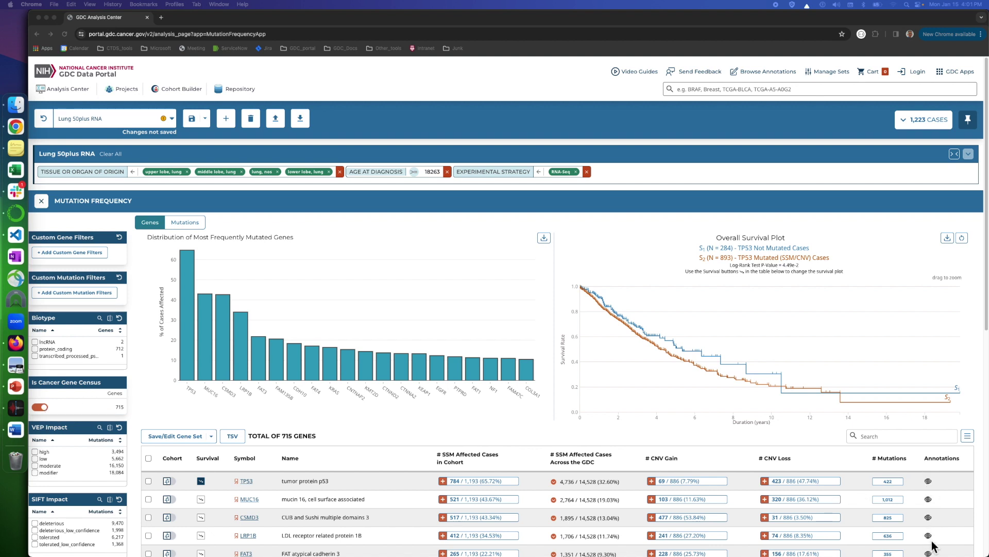
left_click(42, 409)
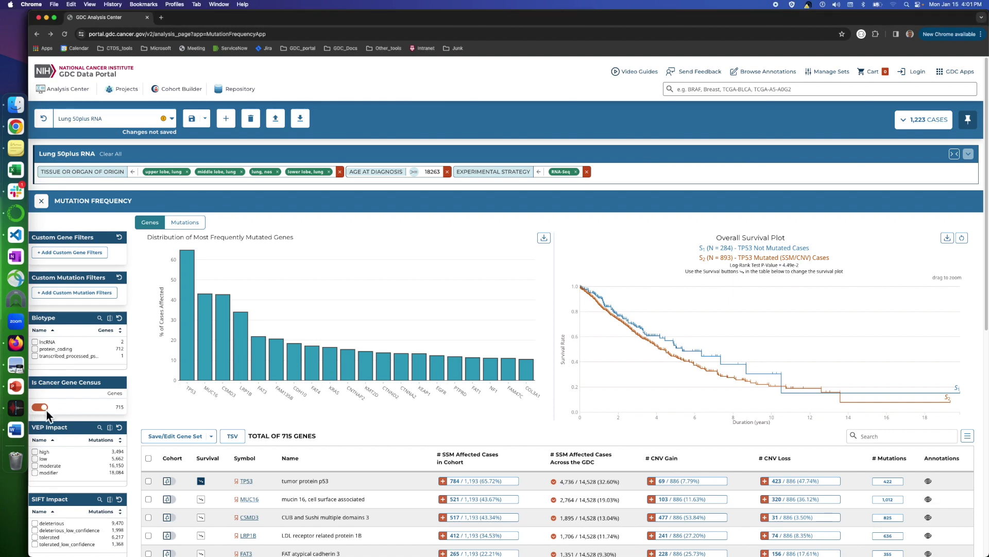
left_click(46, 410)
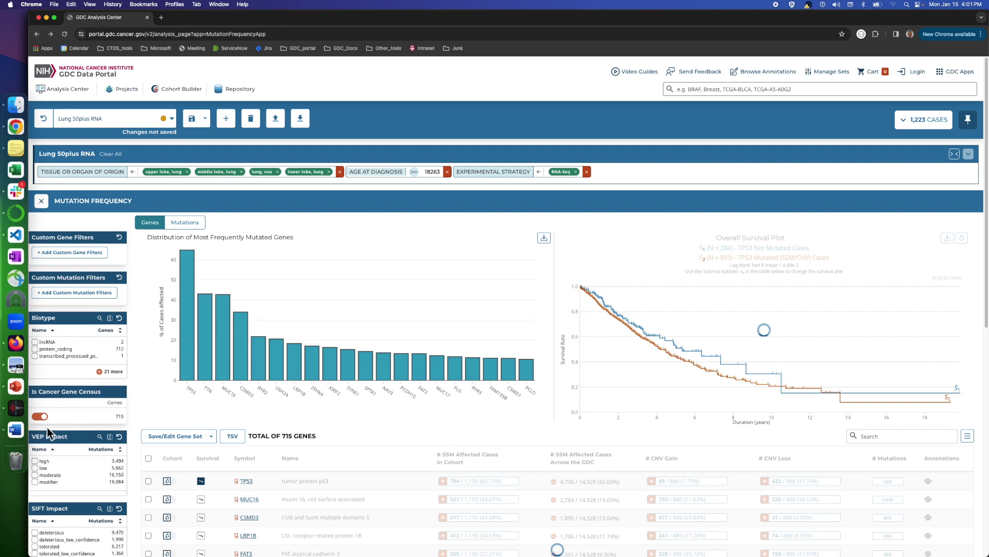
left_click(41, 437)
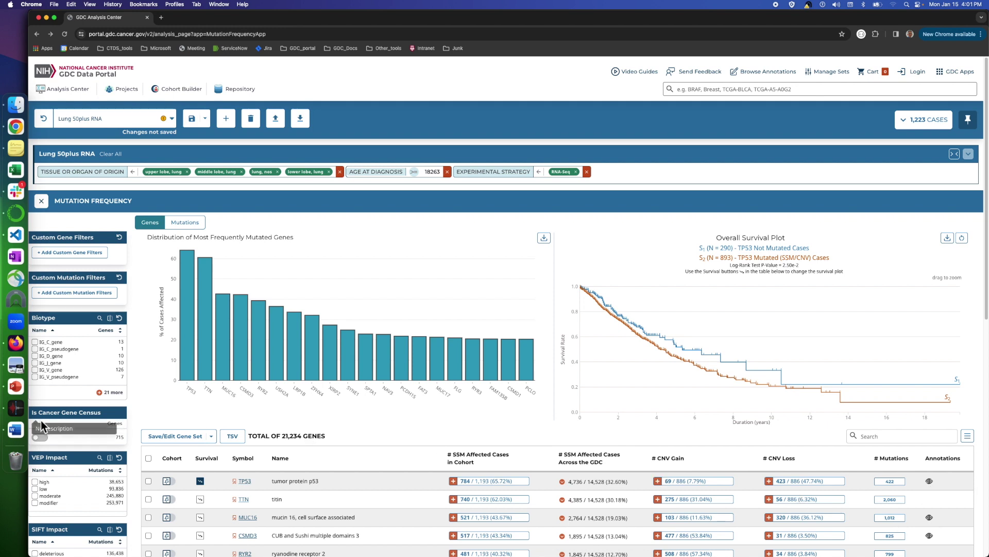
left_click(43, 438)
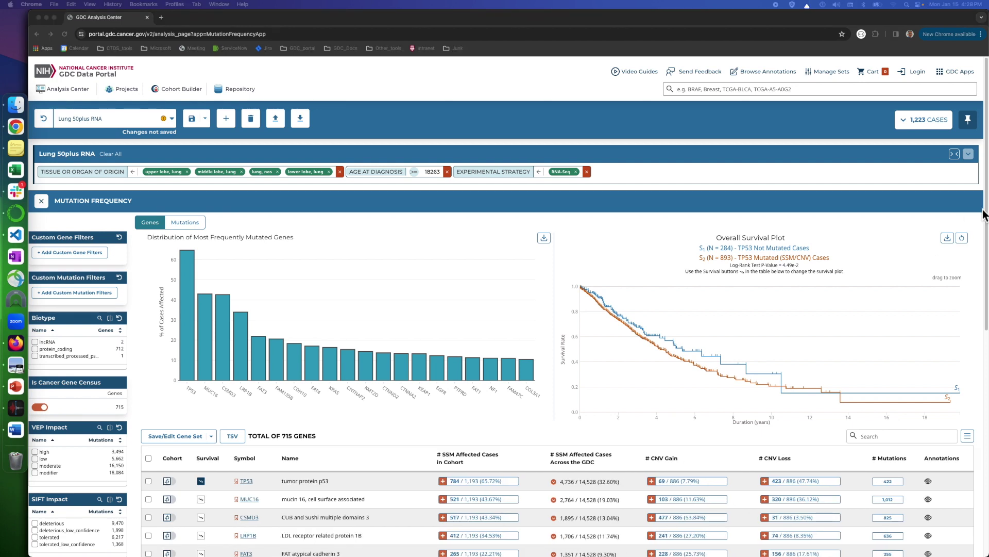
left_click(885, 266)
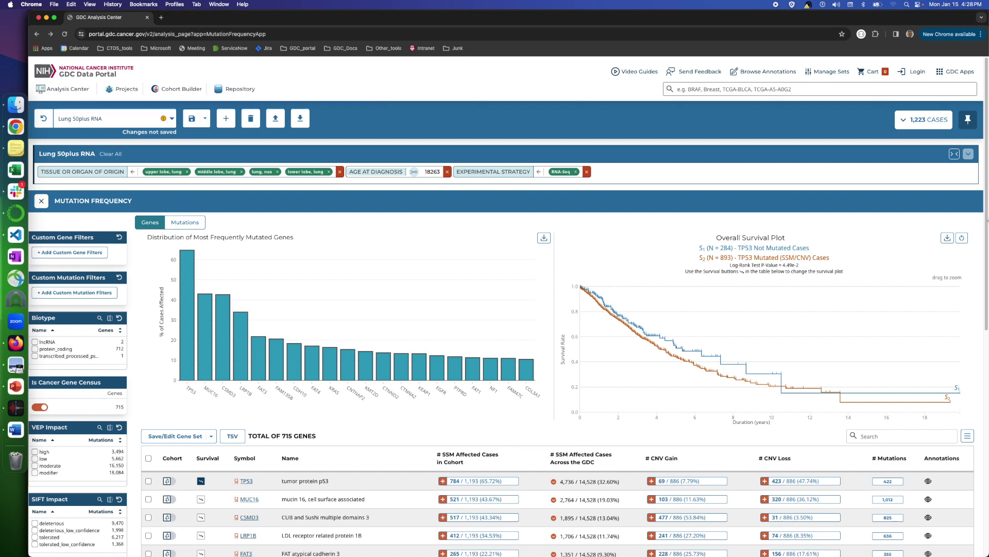
Open the search field in the Consequence Type facet
left_click_drag(986, 227, 986, 339)
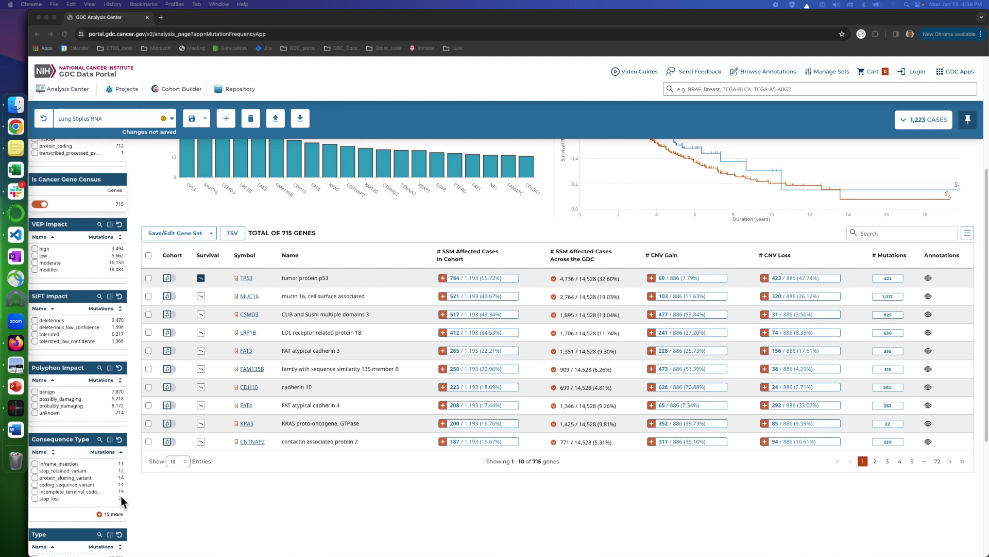
left_click(101, 439)
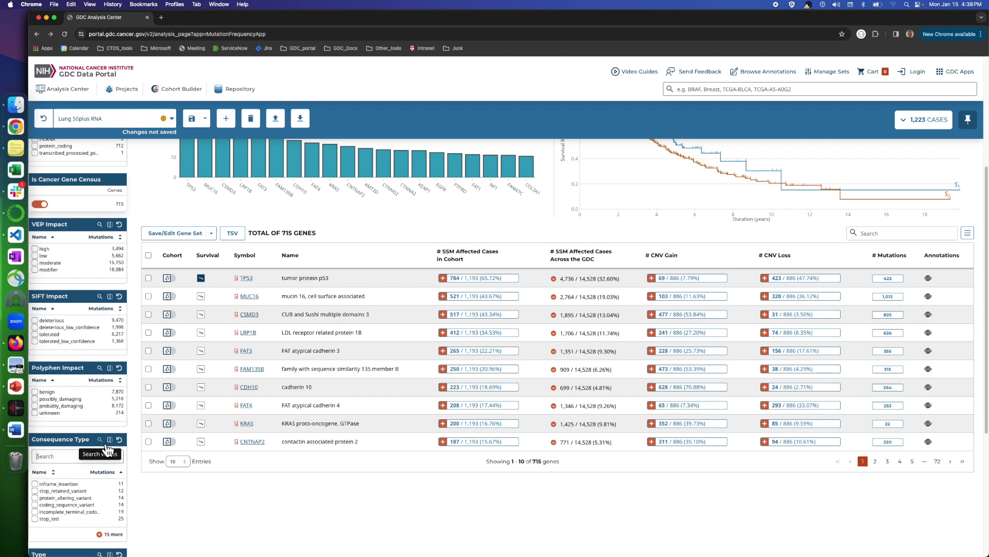
Filter Consequence Type values by 'gene' and display Polyphen Impact as a bar chart
left_click(62, 457)
type("gene")
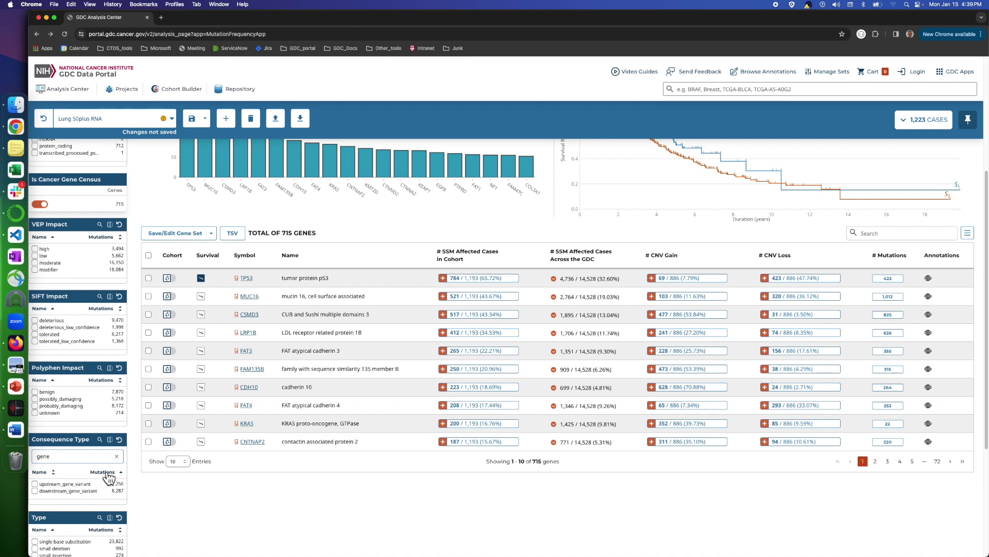
left_click(120, 373)
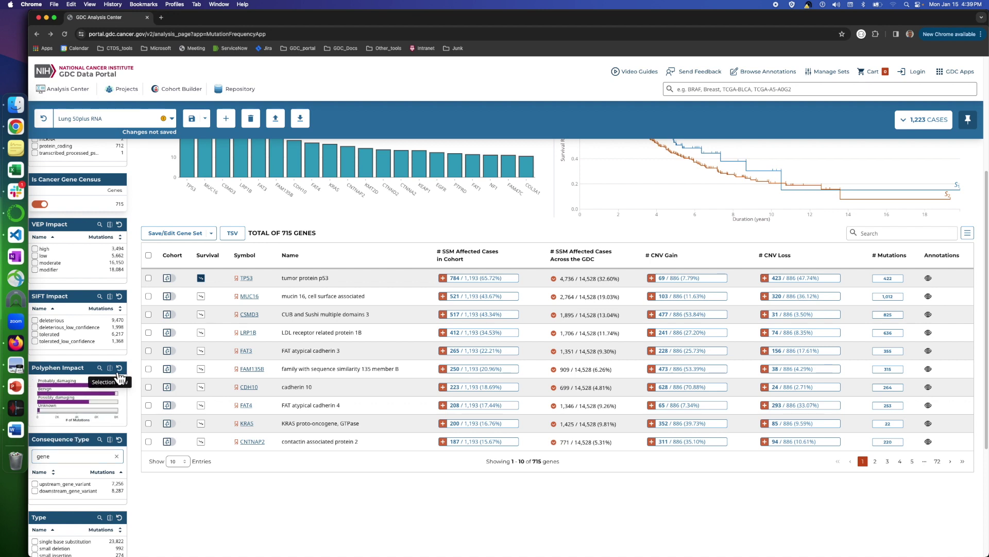
left_click(119, 374)
left_click(118, 372)
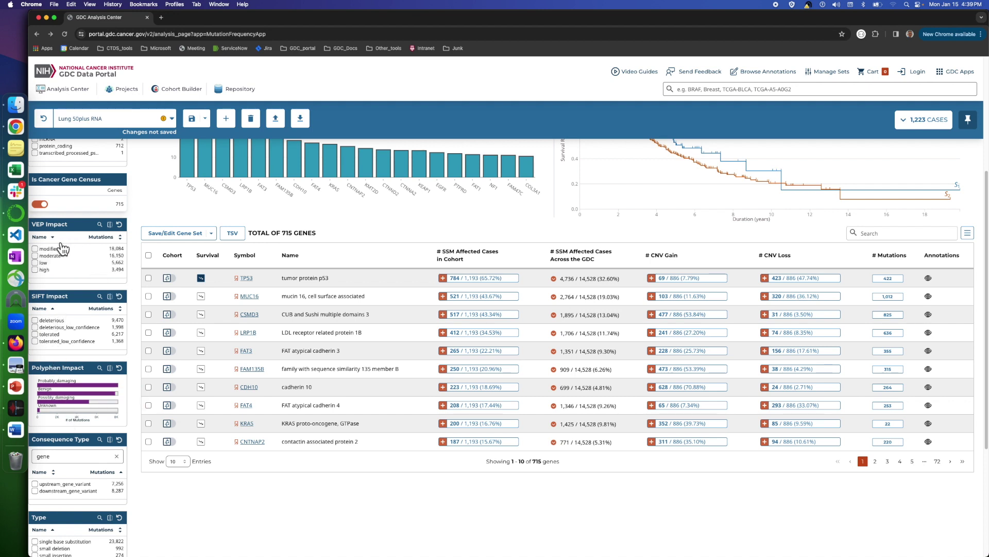
Sort the VEP Impact values by mutation count, largest first
left_click(123, 239)
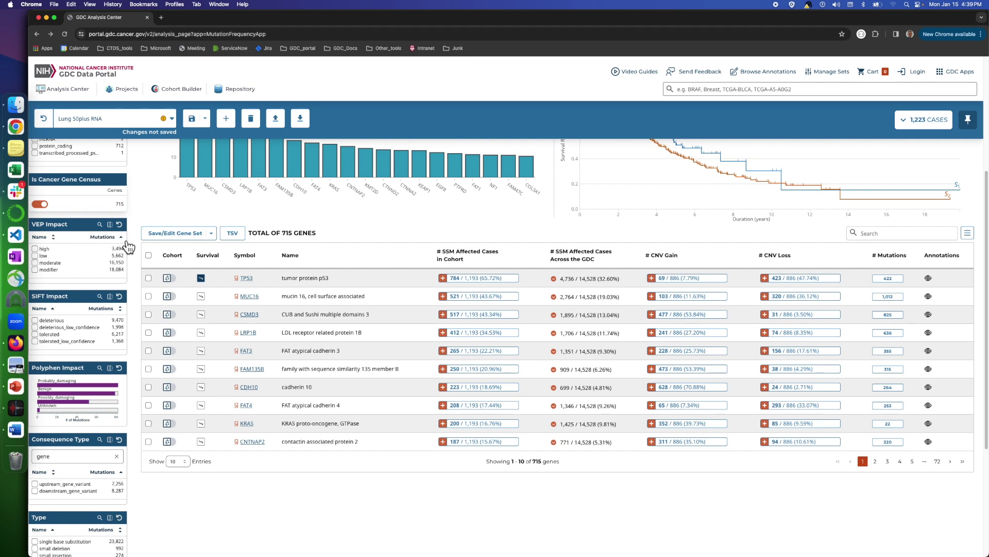
left_click(126, 240)
left_click(123, 238)
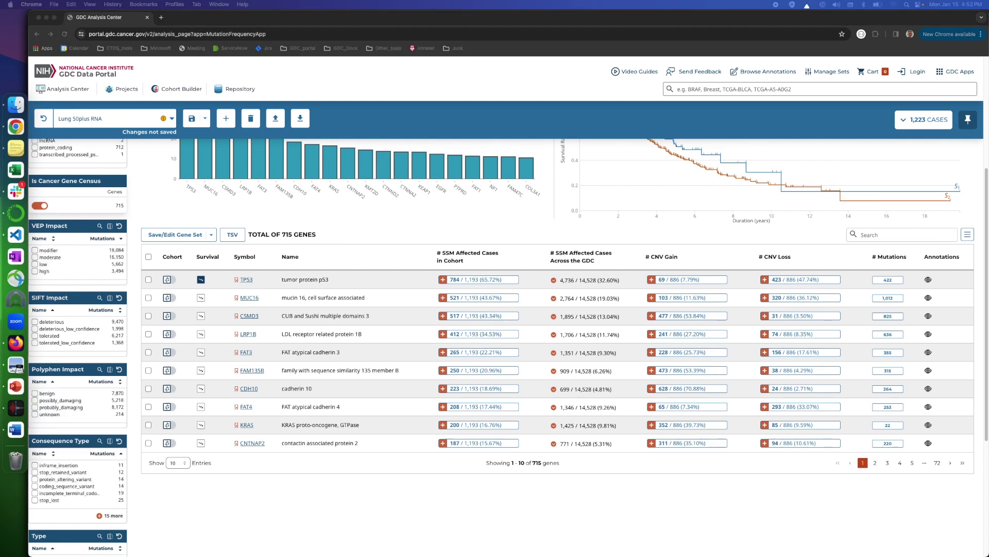
left_click(492, 527)
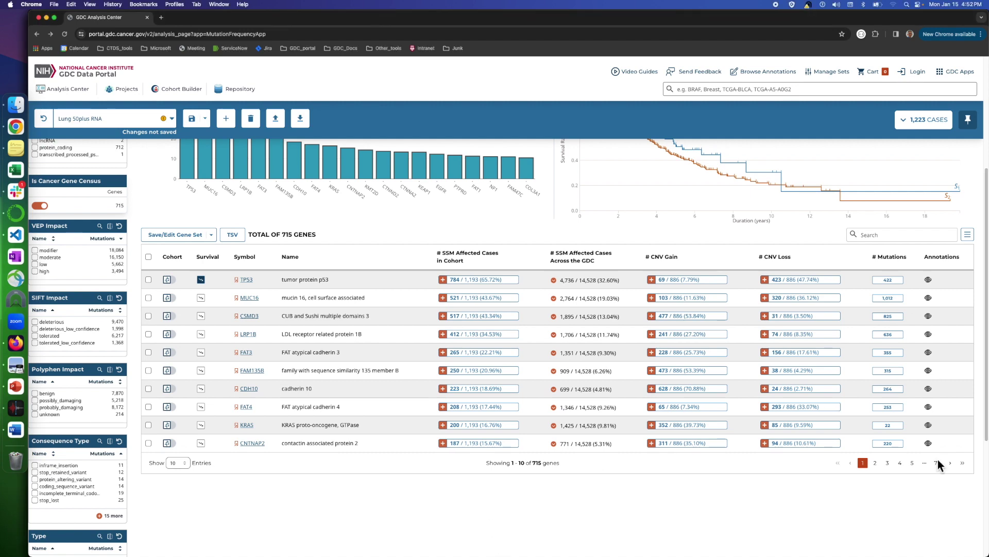
Switch to the Mutations tab listing 25,089 somatic mutations with the KRAS G12C survival plot
scroll(509, 347, "up", 1)
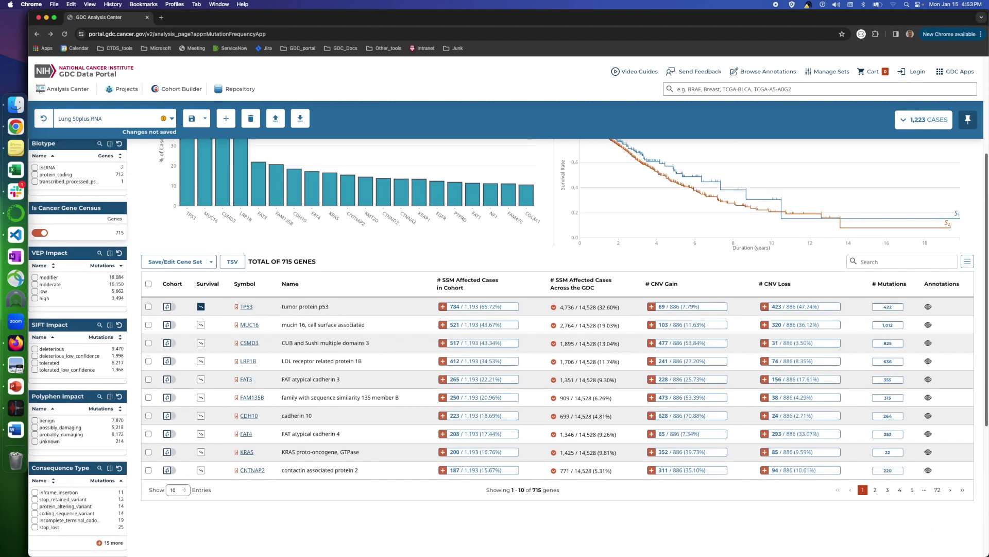
scroll(512, 331, "up", 6)
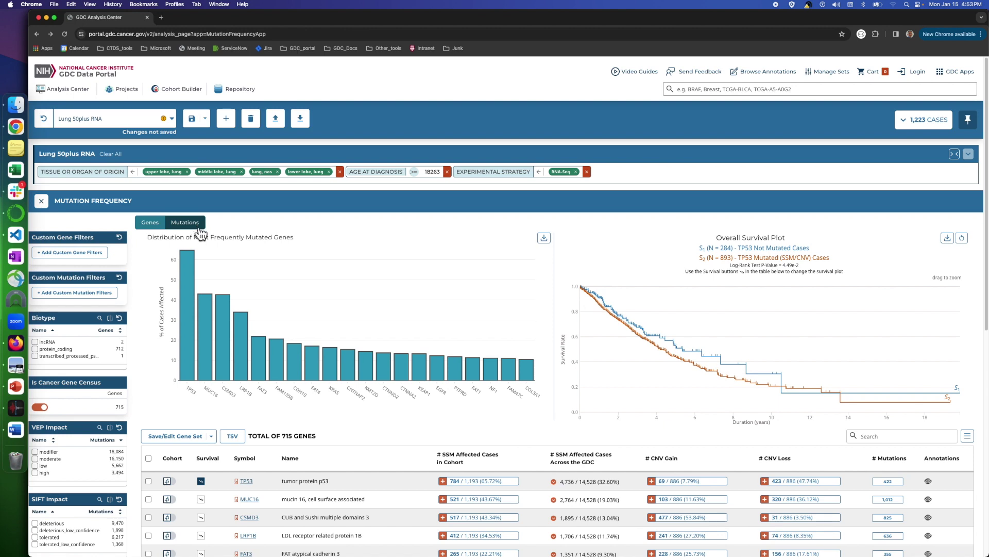
left_click(199, 227)
scroll(195, 227, "down", 4)
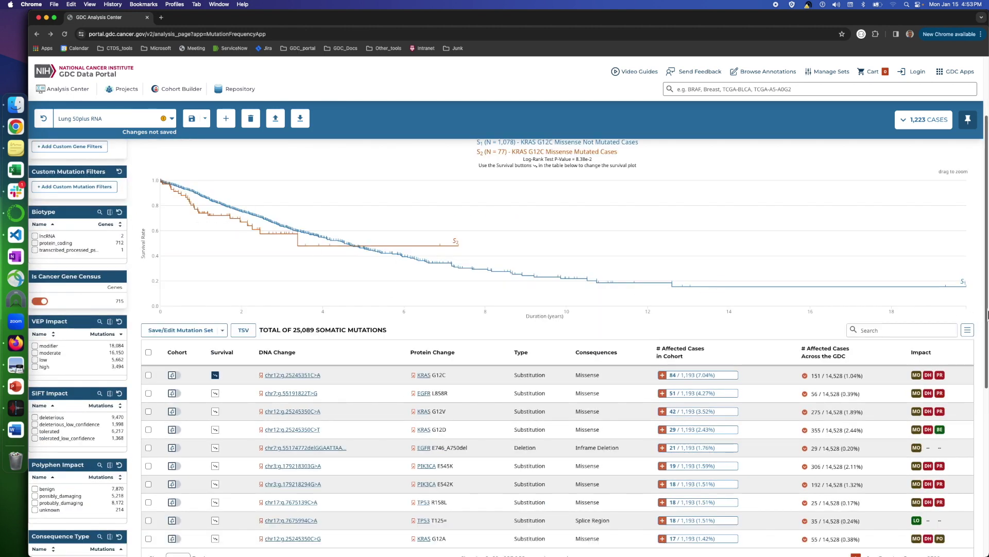
scroll(987, 295, "up", 1)
scroll(987, 294, "up", 2)
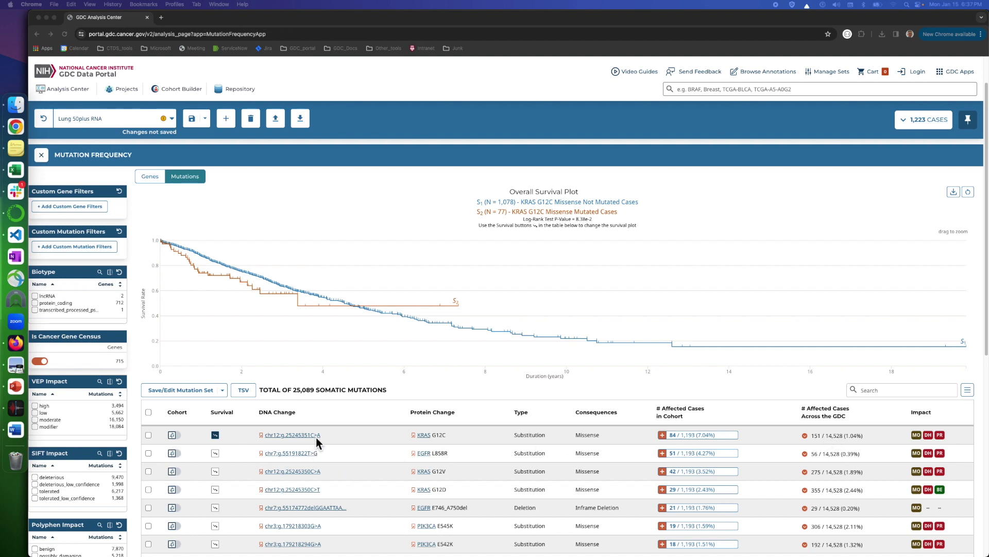
left_click(343, 447)
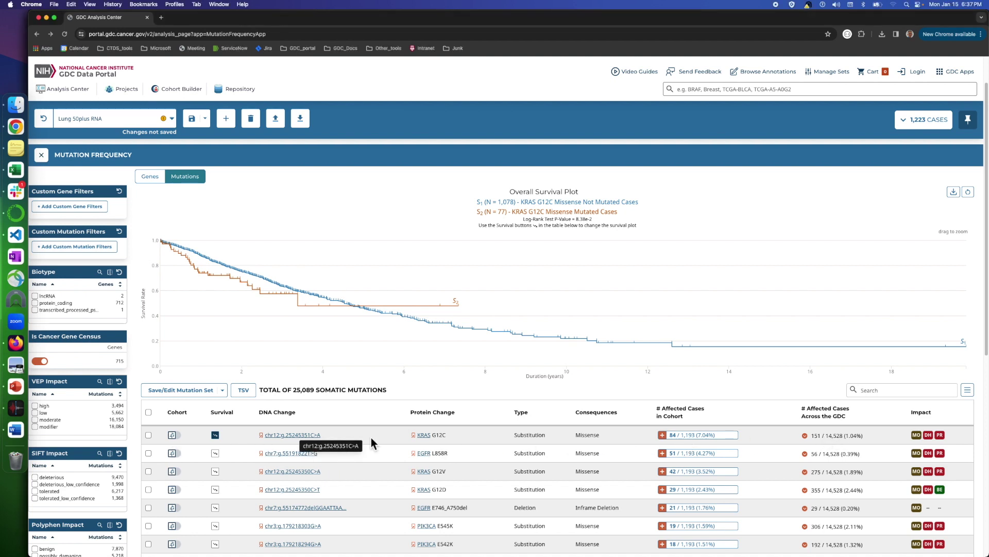
Review the chr12:g.25245351C>A (KRAS G12C) mutation details, then close them
left_click(298, 438)
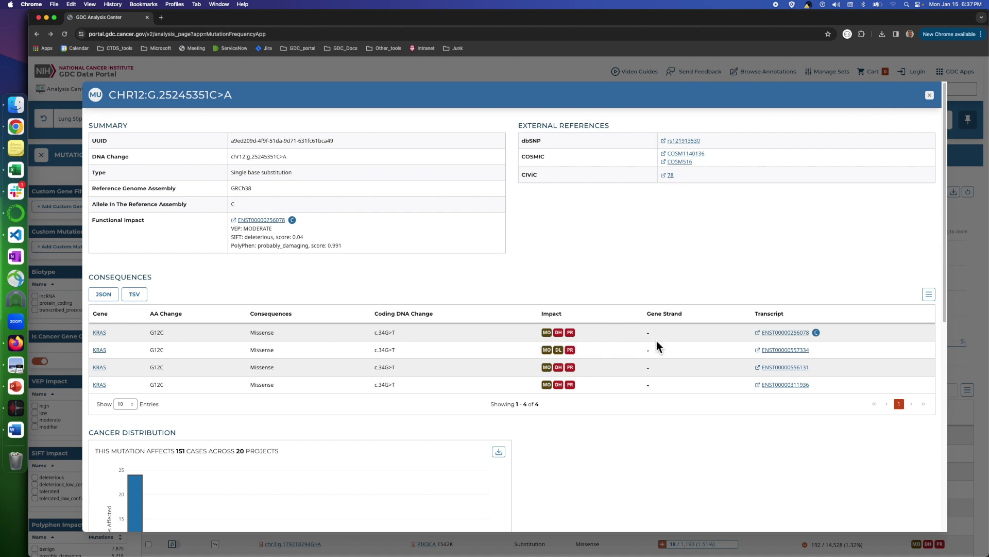
left_click_drag(946, 305, 949, 349)
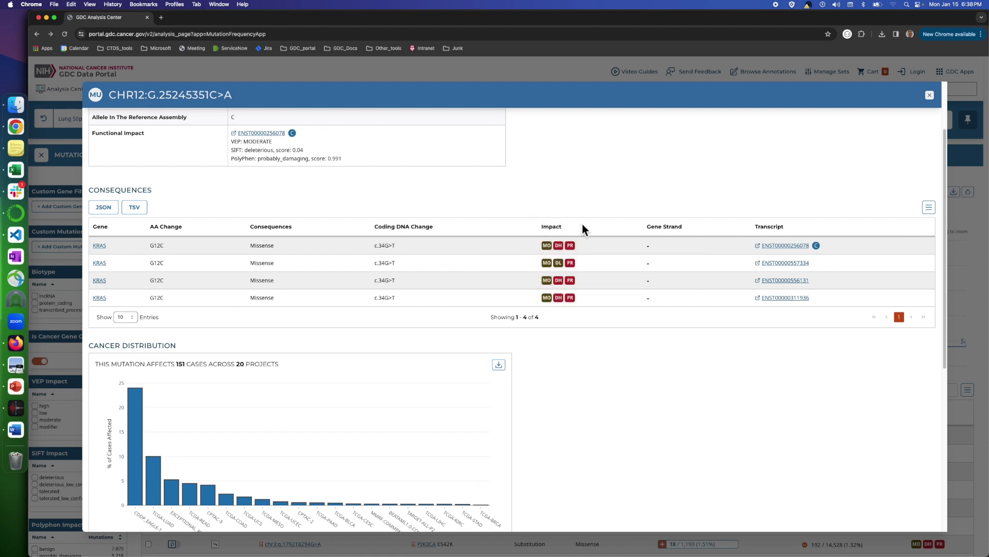
mouse_move(611, 285)
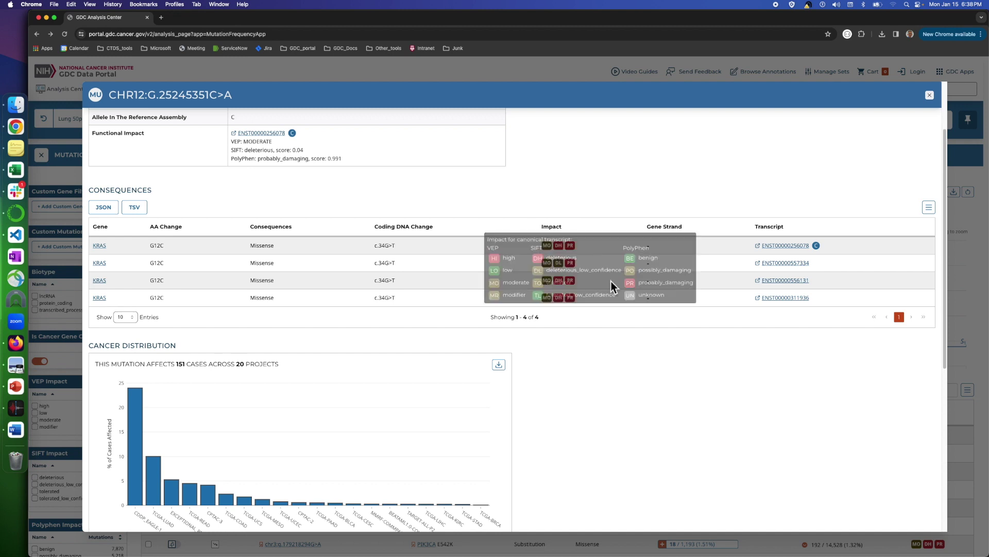
left_click(930, 97)
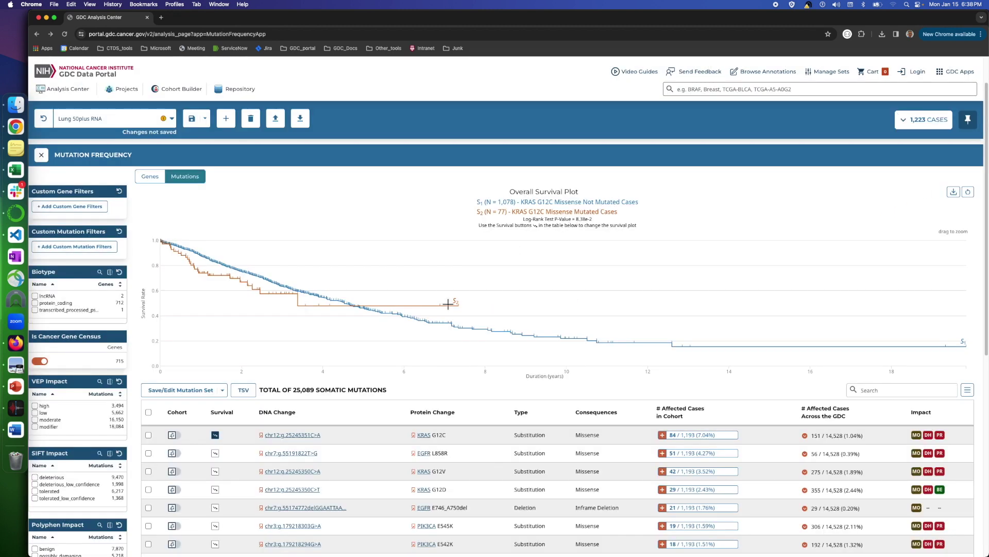
left_click(427, 437)
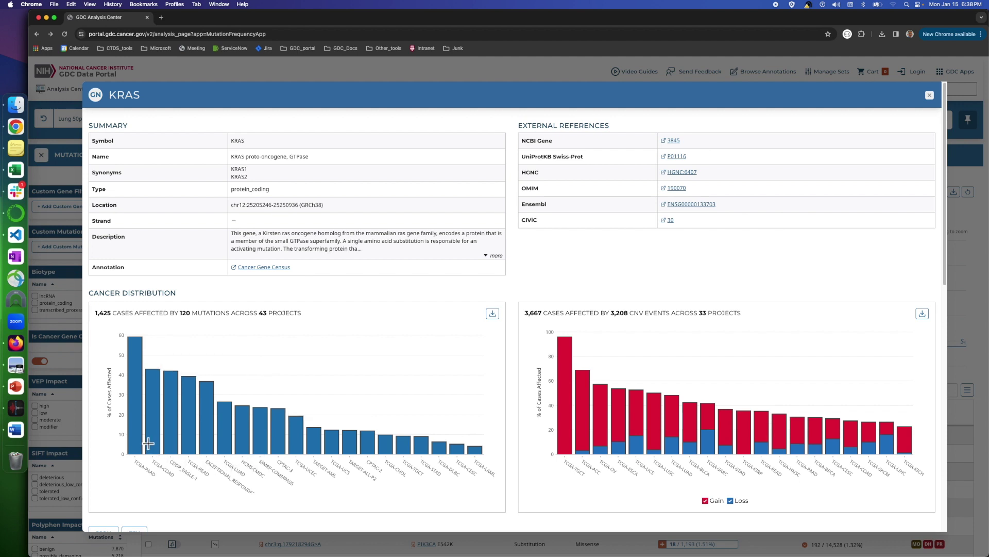
mouse_move(143, 440)
left_click(930, 95)
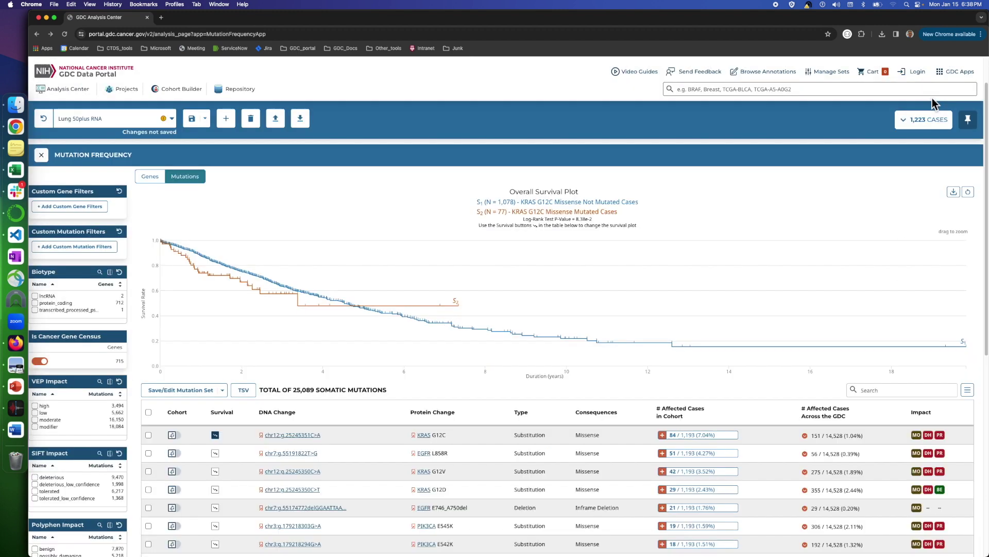
Filter mutations to SIFT deleterious (9,470) and export the table as TSV
left_click(35, 477)
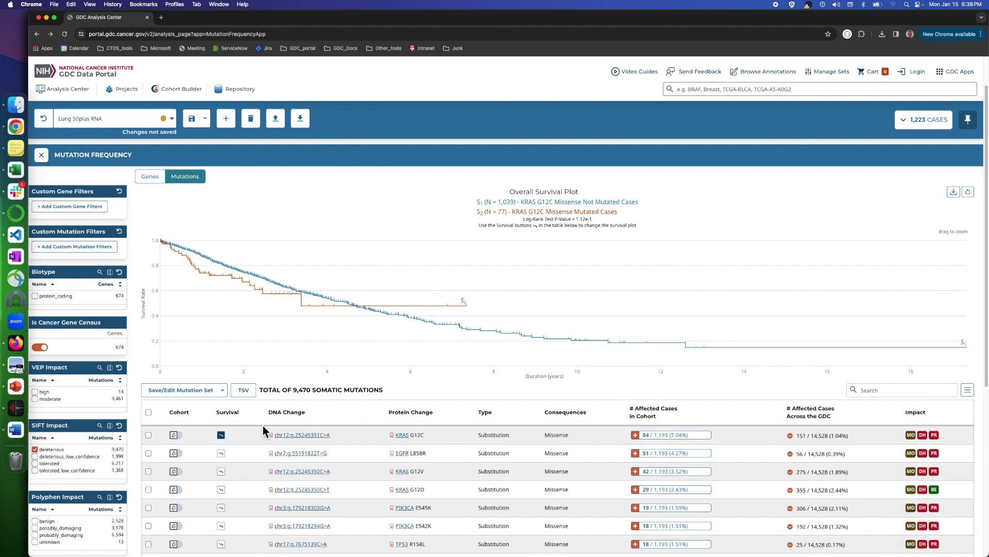
left_click(252, 396)
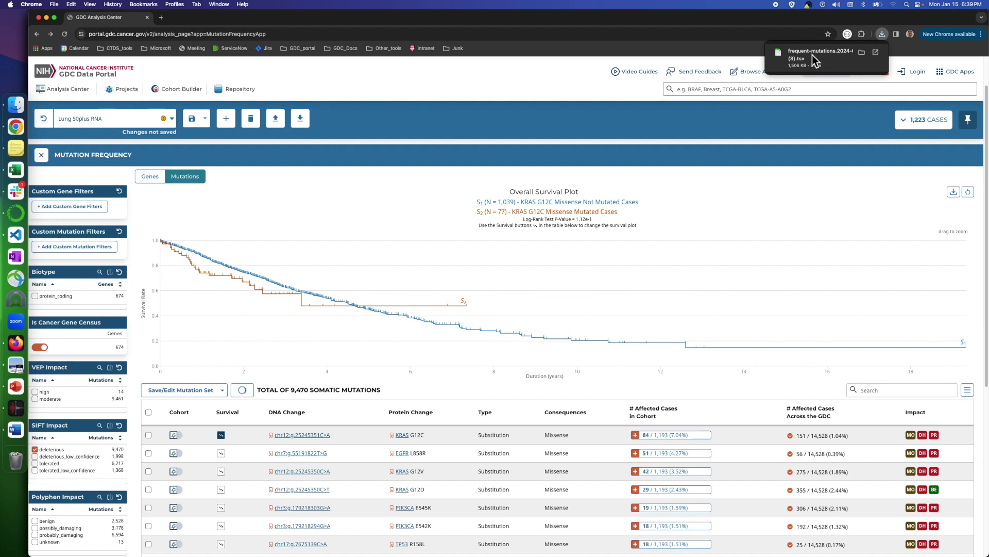
Open the downloaded frequent-mutations TSV file in Excel
left_click(812, 54)
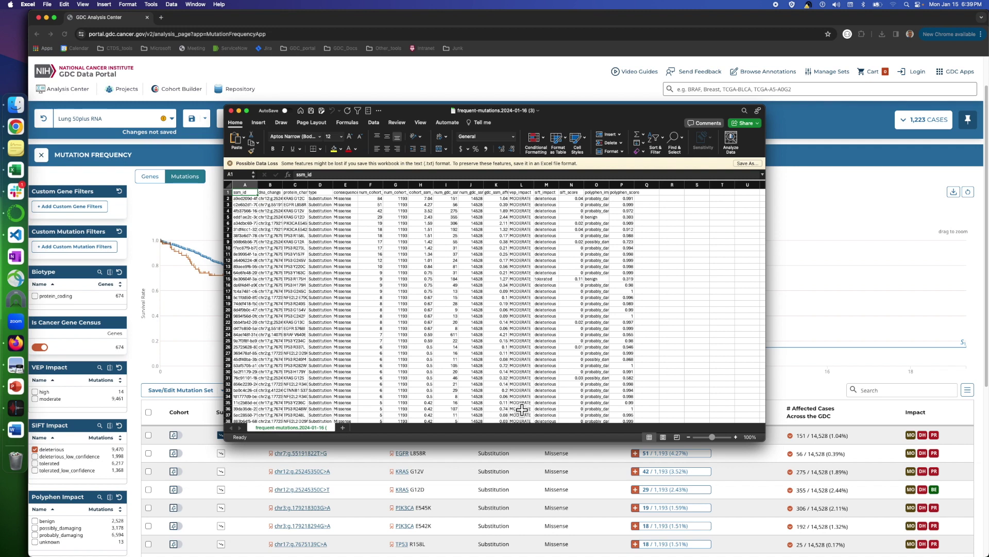
Close the frequent-mutations.2024-01-16 (3) workbook to return to the GDC portal
left_click(231, 110)
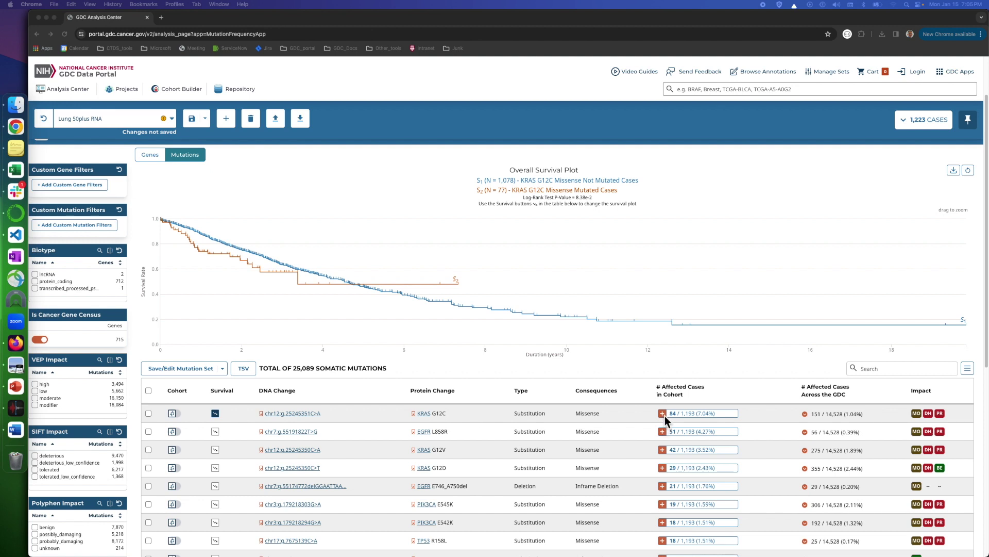
left_click(664, 414)
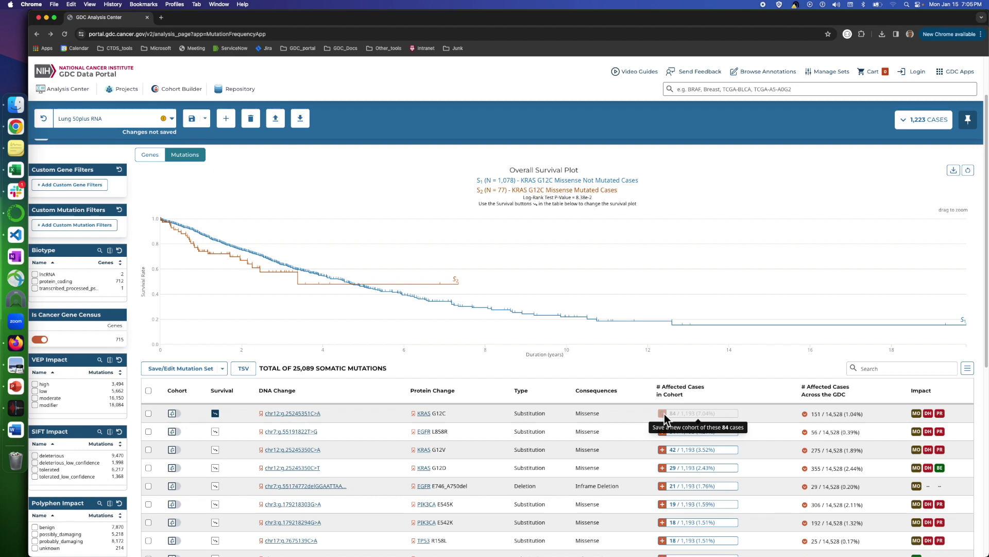
left_click(664, 416)
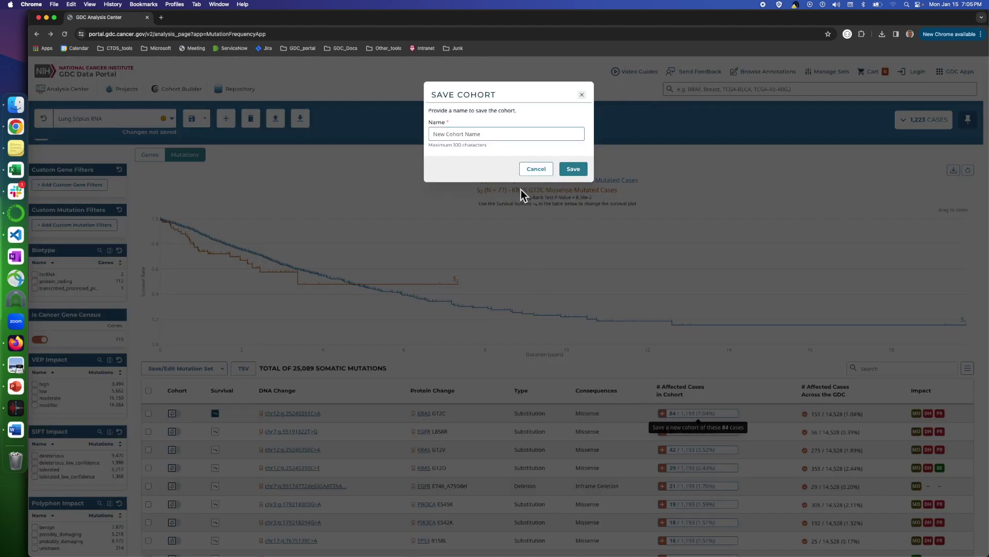
left_click(536, 169)
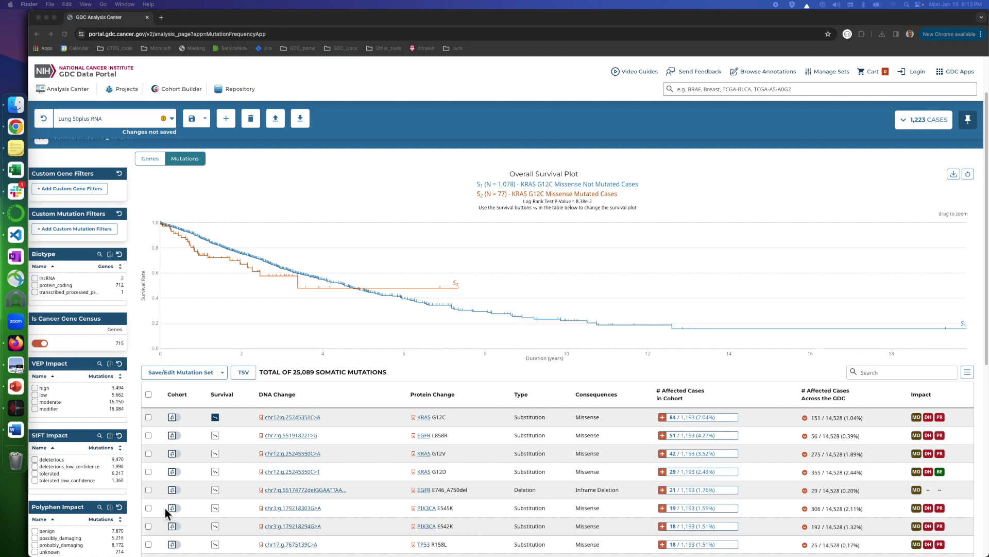
Check the PIK3CA E545K and E542K mutation rows and bring up the mutation set options
left_click(151, 509)
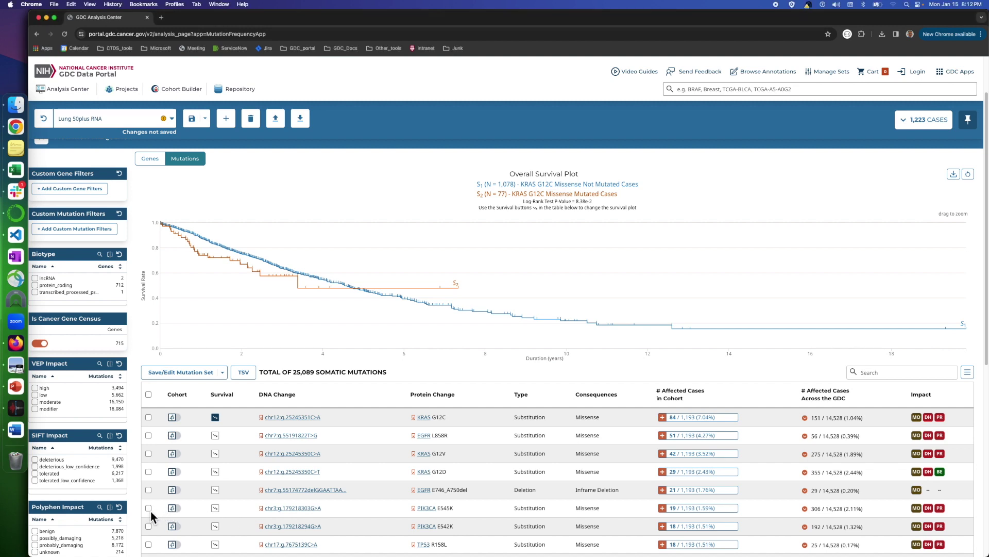
left_click(150, 511)
left_click(149, 526)
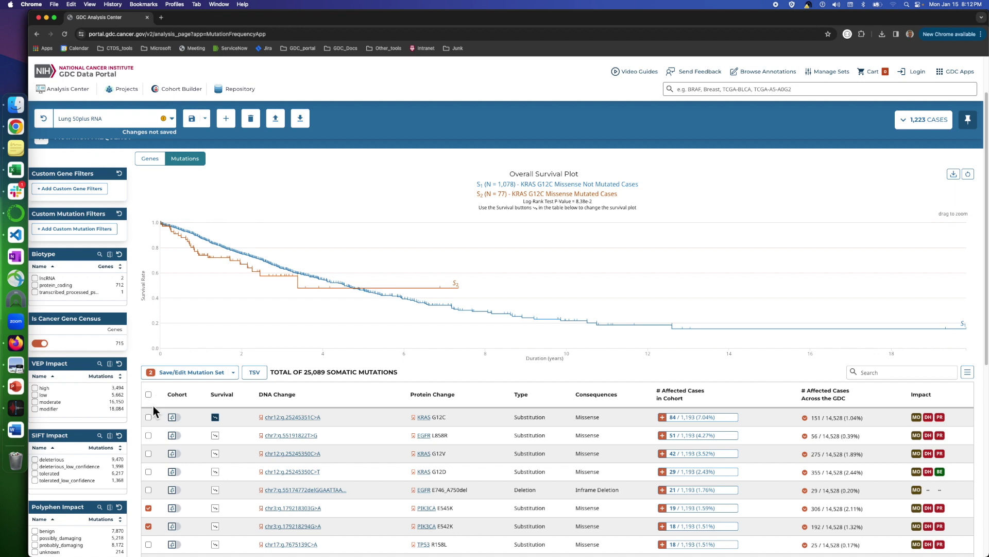
left_click(200, 376)
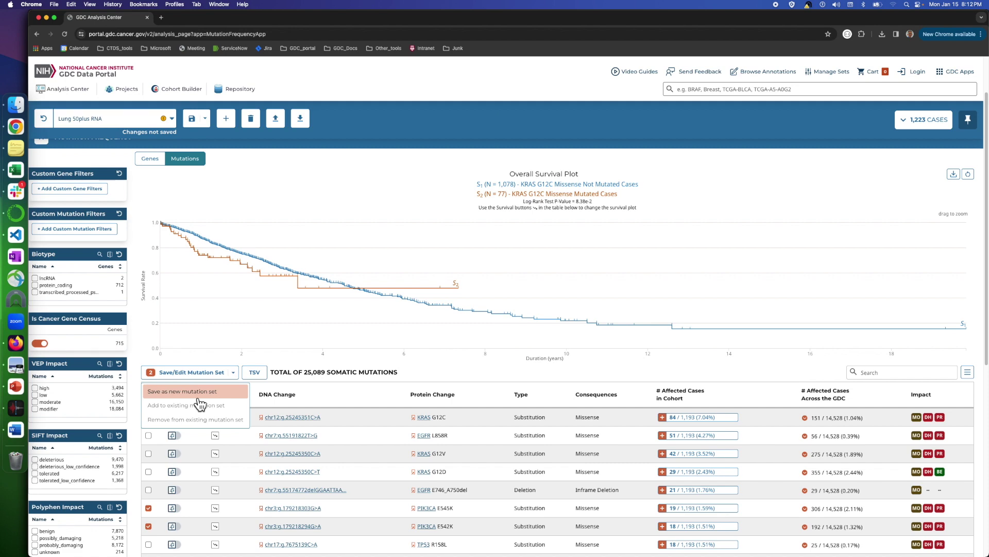
Save the two selected PIK3CA mutations as a new mutation set named 'PIK'
left_click(196, 395)
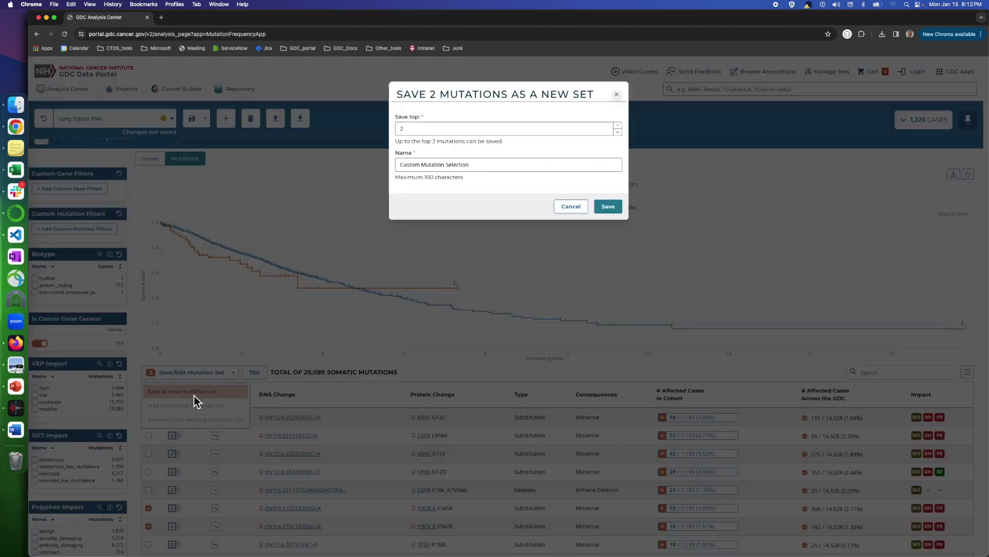
triple_click(468, 165)
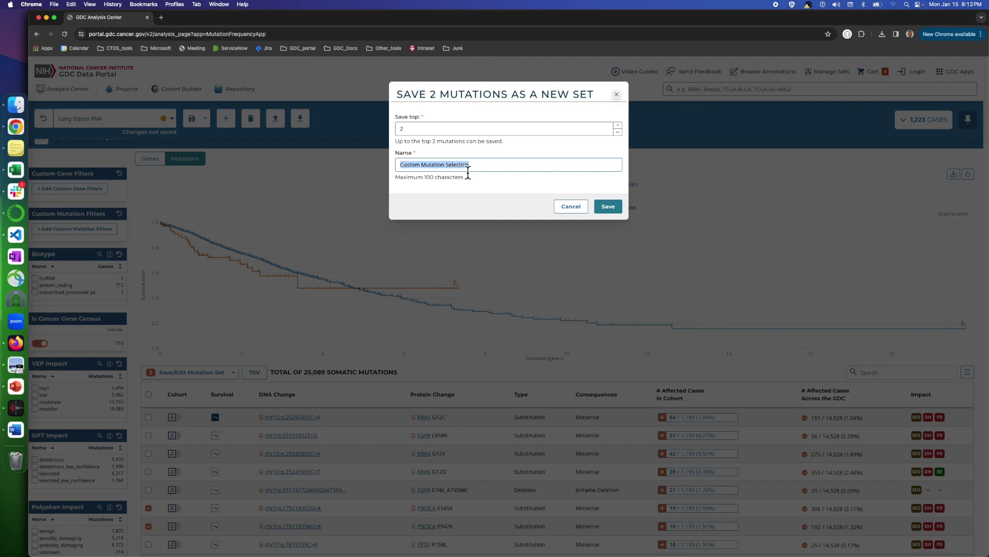
type("PIK")
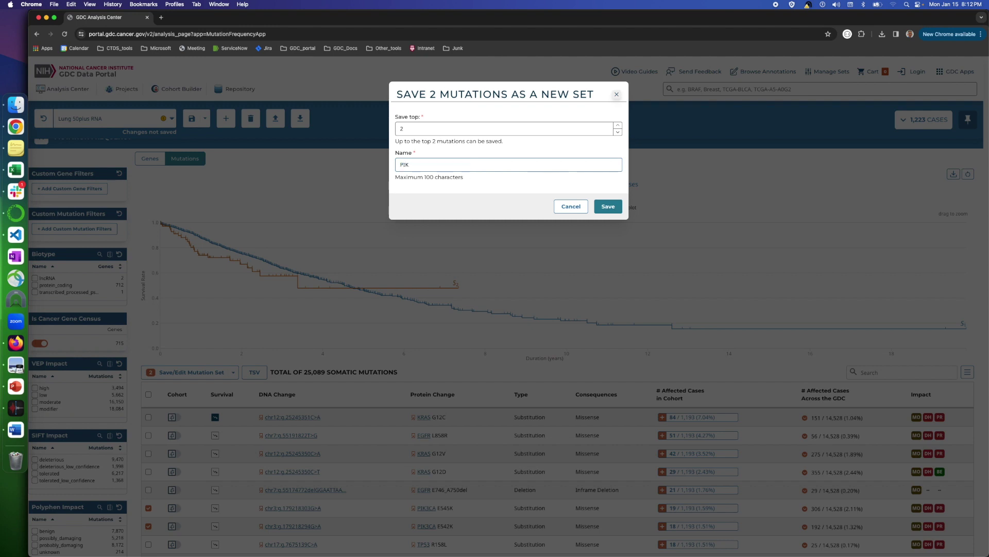
left_click(609, 208)
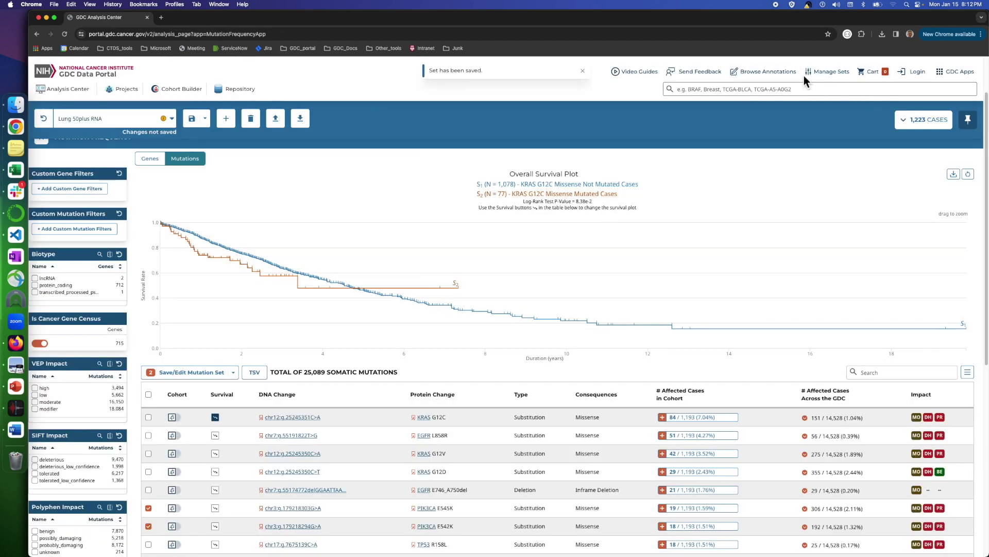
left_click(832, 80)
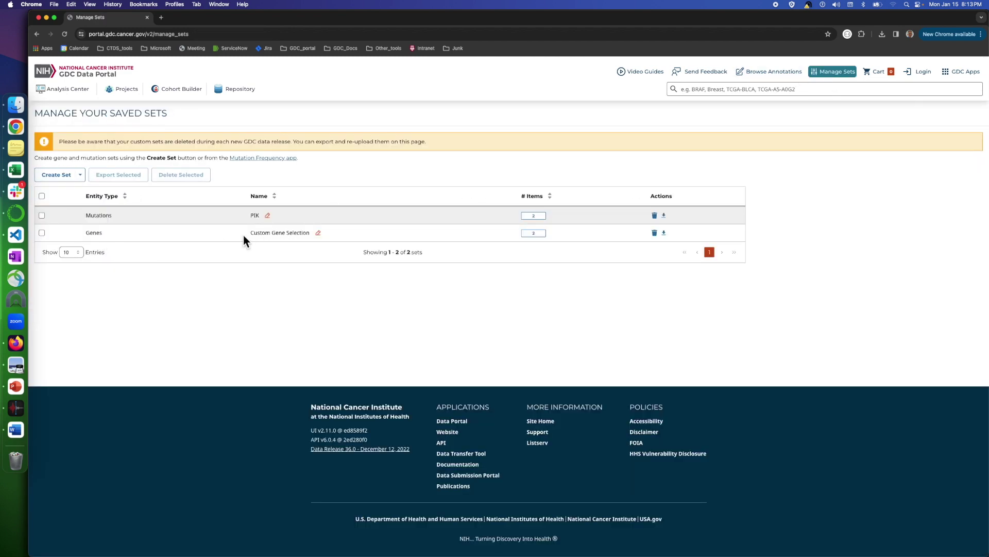
Show the two genes in the 2-item Custom Gene Selection on Manage Sets
left_click(535, 234)
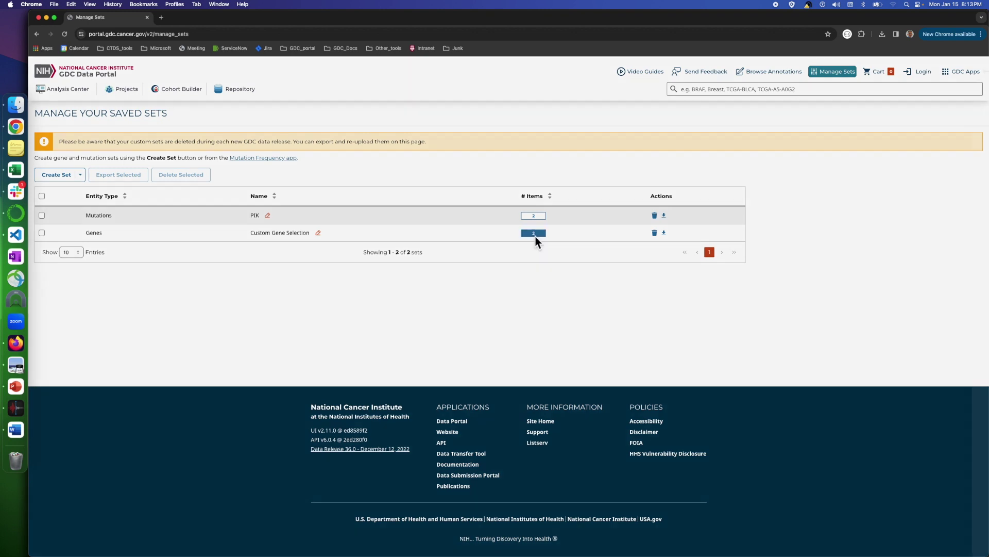